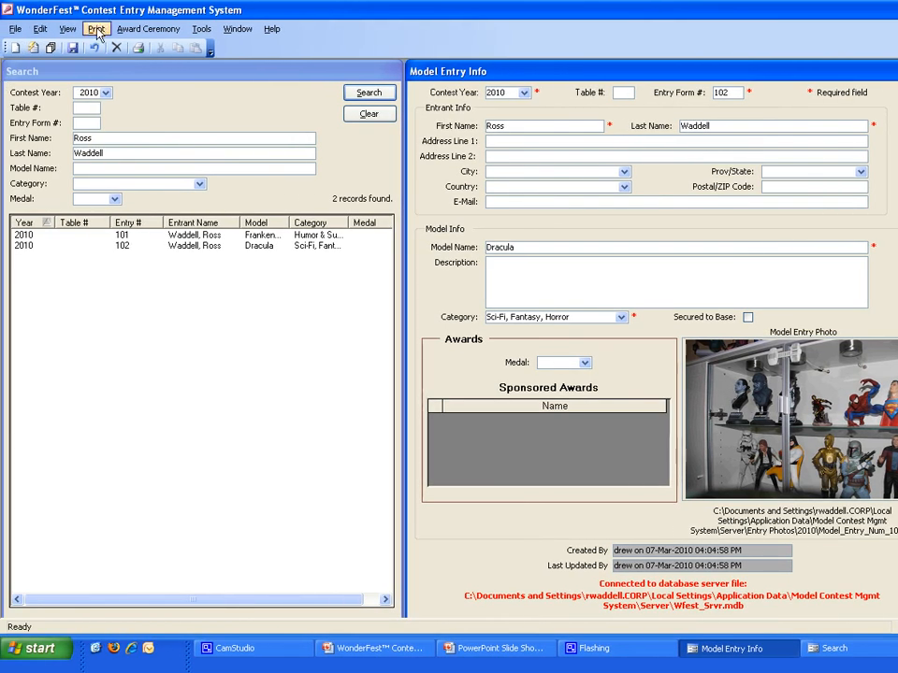
Step: Generate the medal winners without photos report for contest year 2009
left_click(97, 31)
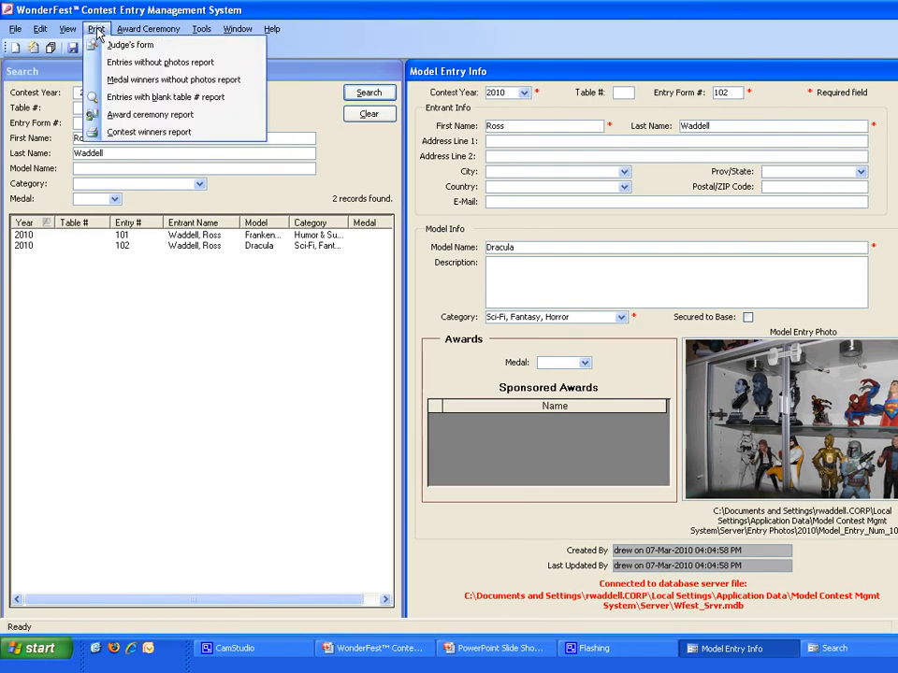
left_click(108, 81)
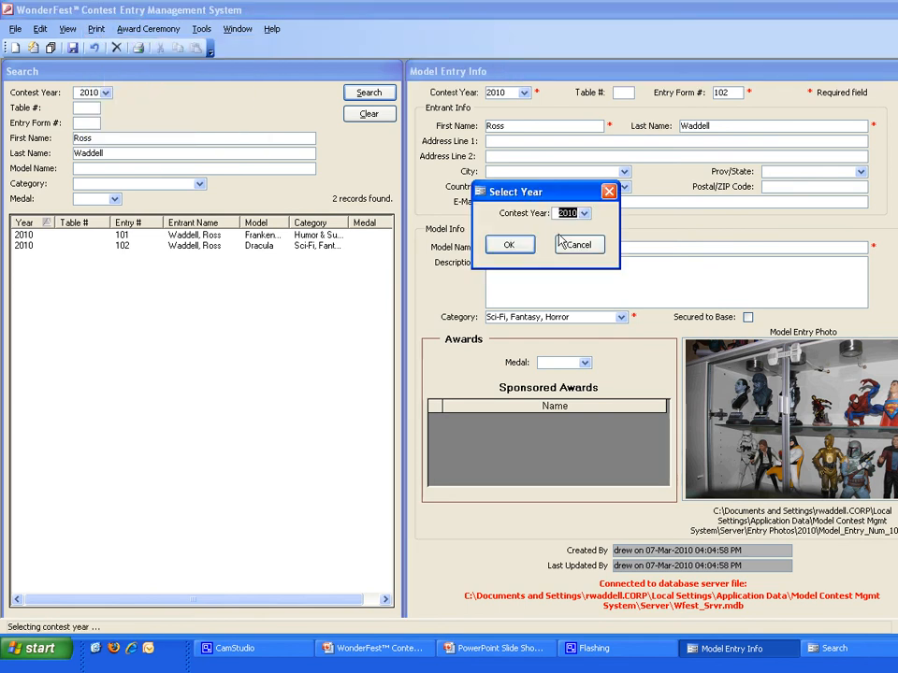
left_click(583, 214)
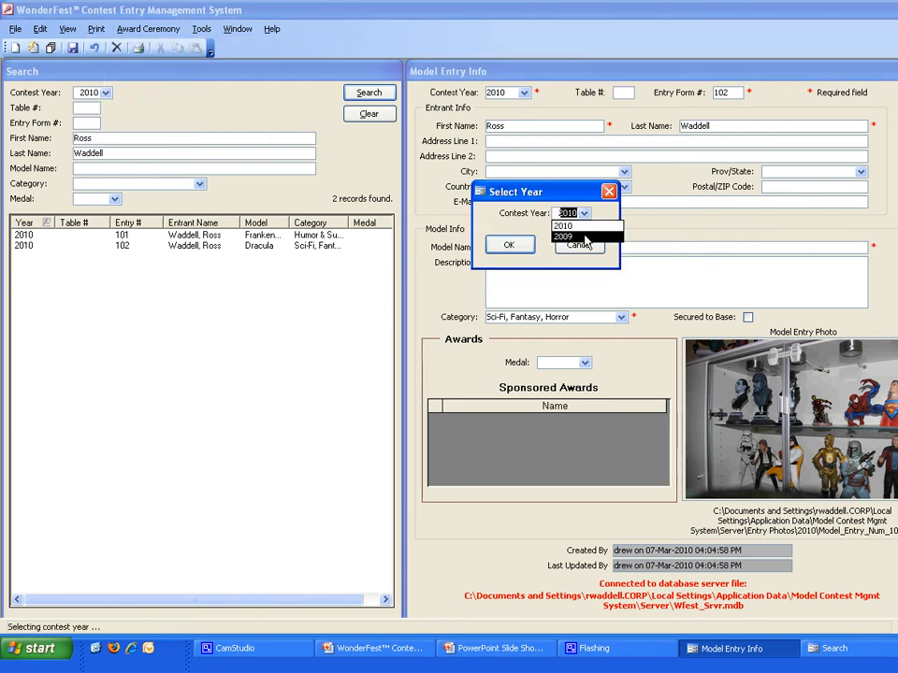
left_click(586, 239)
left_click(510, 246)
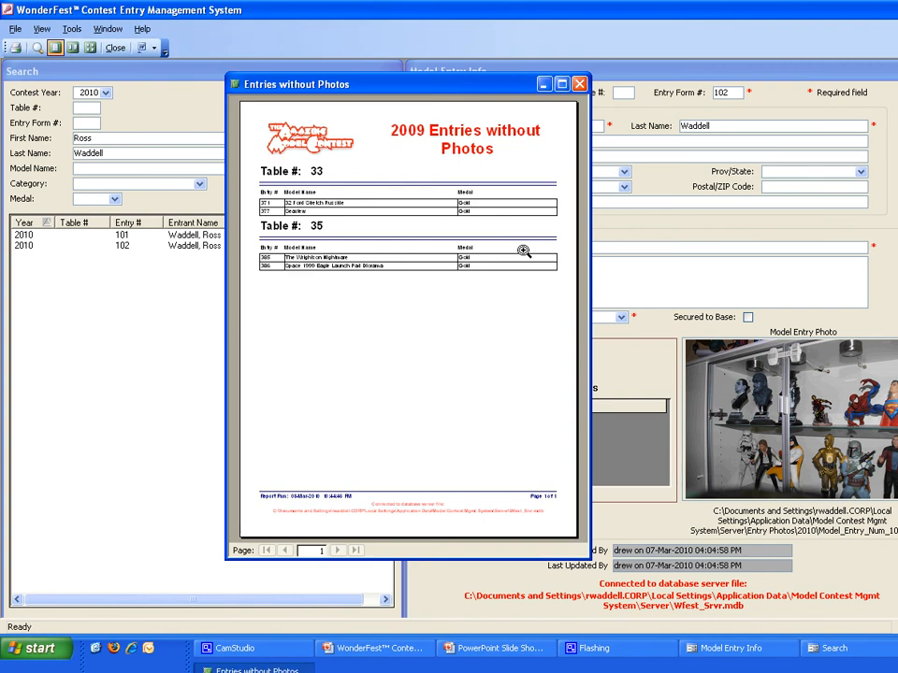
Step: Examine the 2009 entries without photos report in an enlarged, zoomed-in preview from its heading down, and close it
left_click(385, 233)
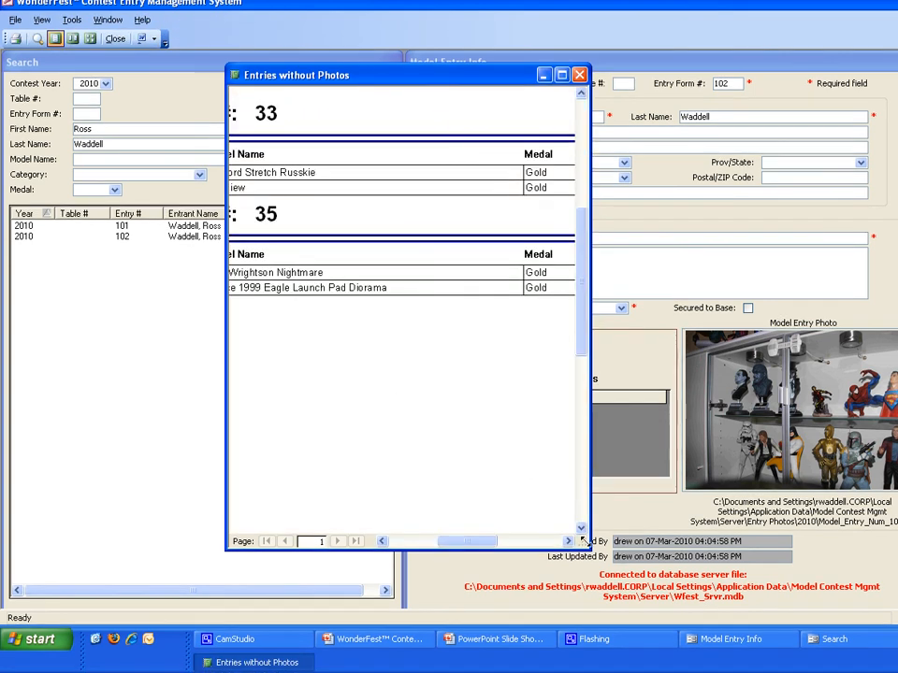
left_click_drag(585, 542, 897, 589)
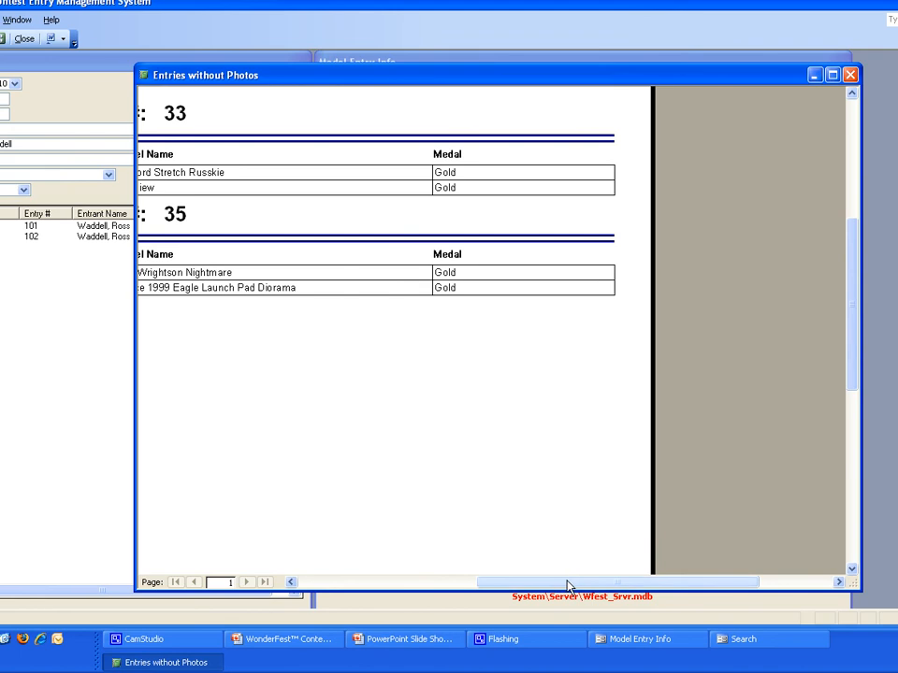
left_click_drag(567, 586, 516, 579)
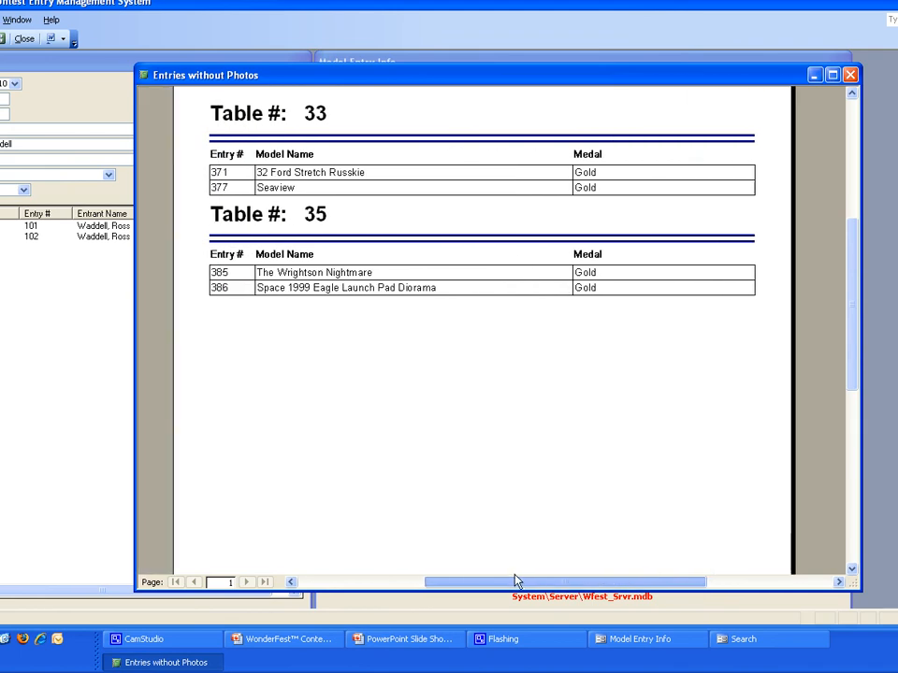
scroll(560, 549, "up", 2)
scroll(560, 549, "up", 1)
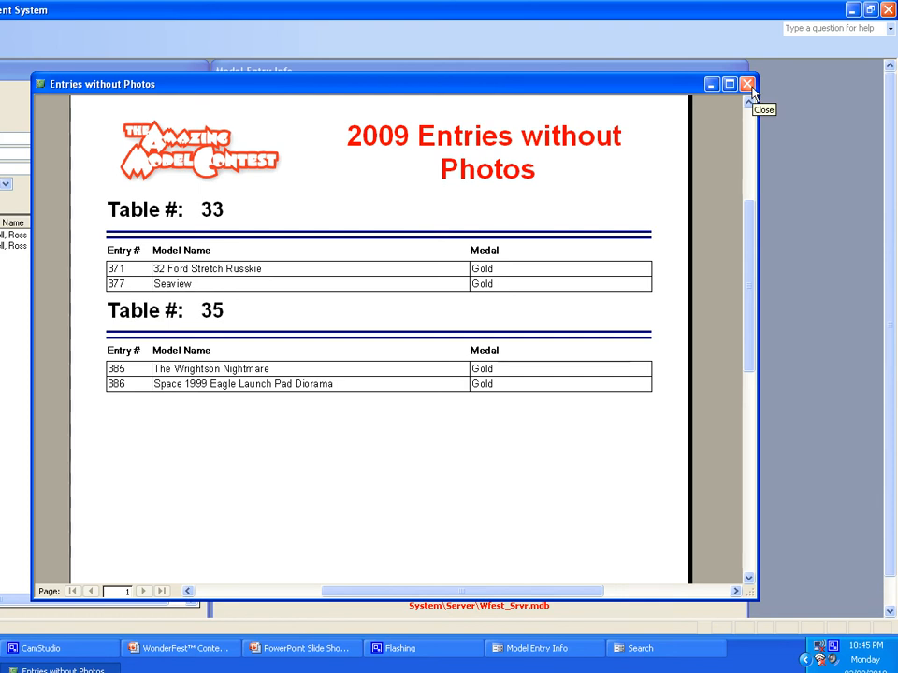
left_click(748, 85)
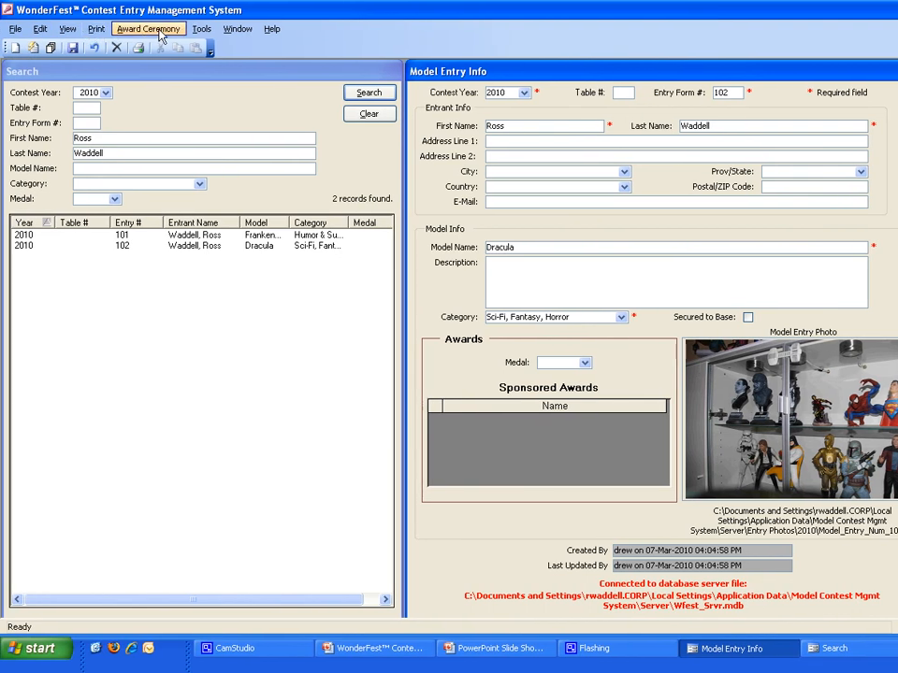
Step: Open the medals administration table and show the medal settings for contest year 2009
left_click(202, 29)
mouse_move(262, 84)
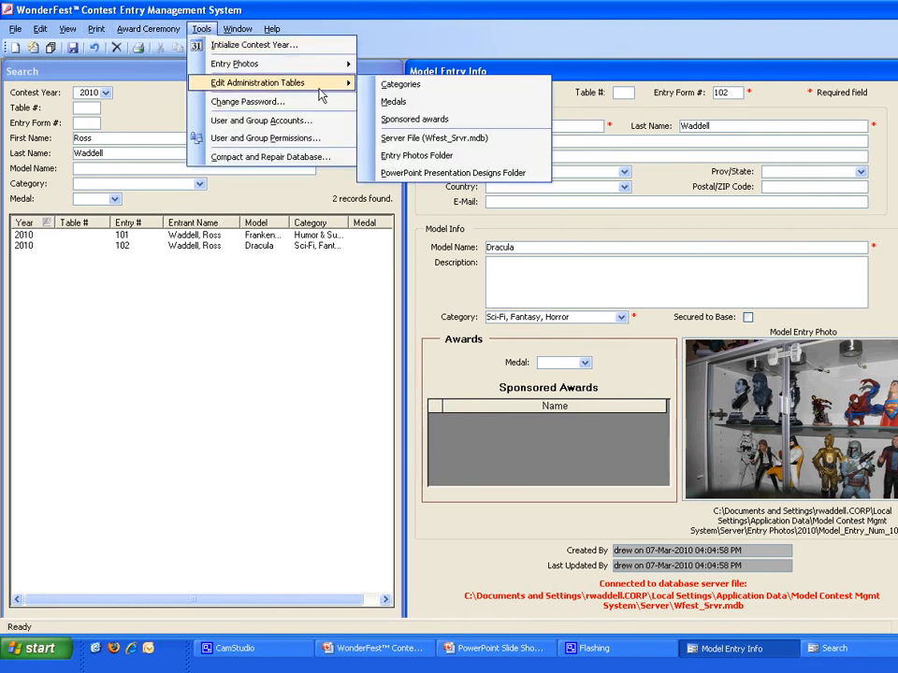
left_click(392, 101)
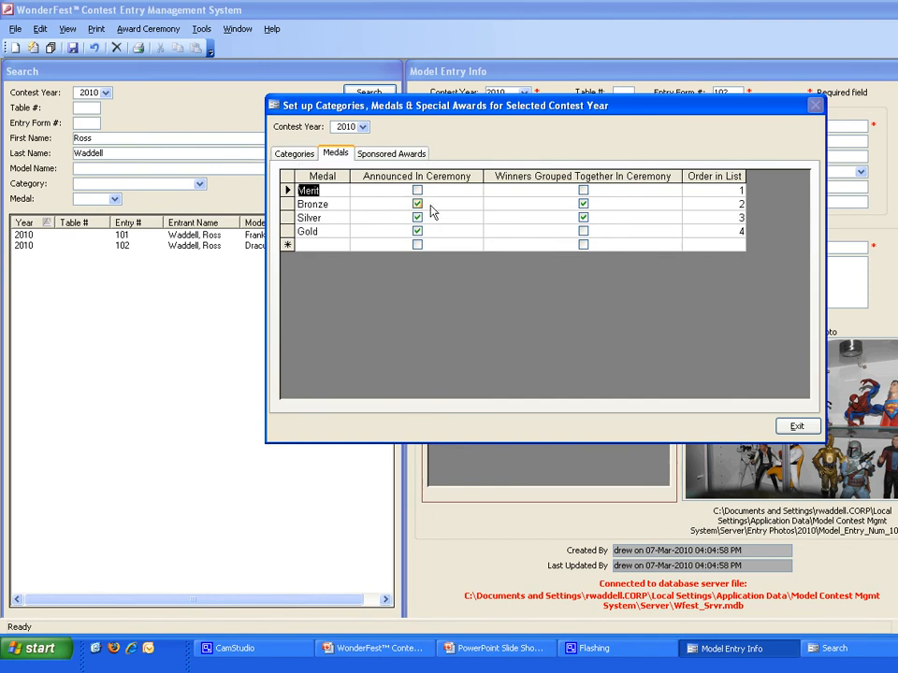
left_click(363, 127)
left_click(362, 149)
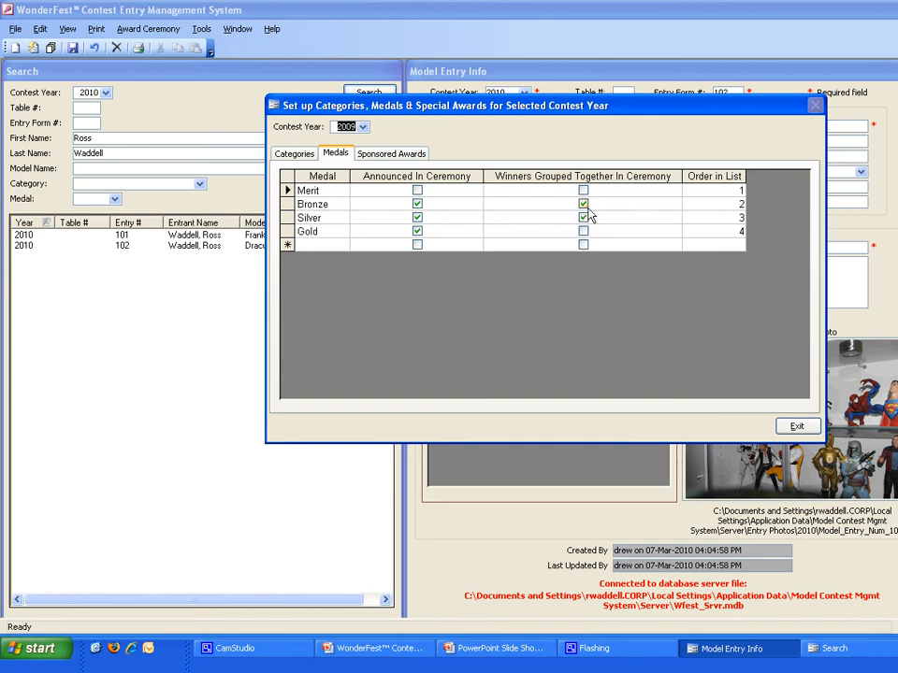
Step: Review the 2009 categories and sponsored awards with their ceremony order, and exit the setup dialog
left_click(291, 155)
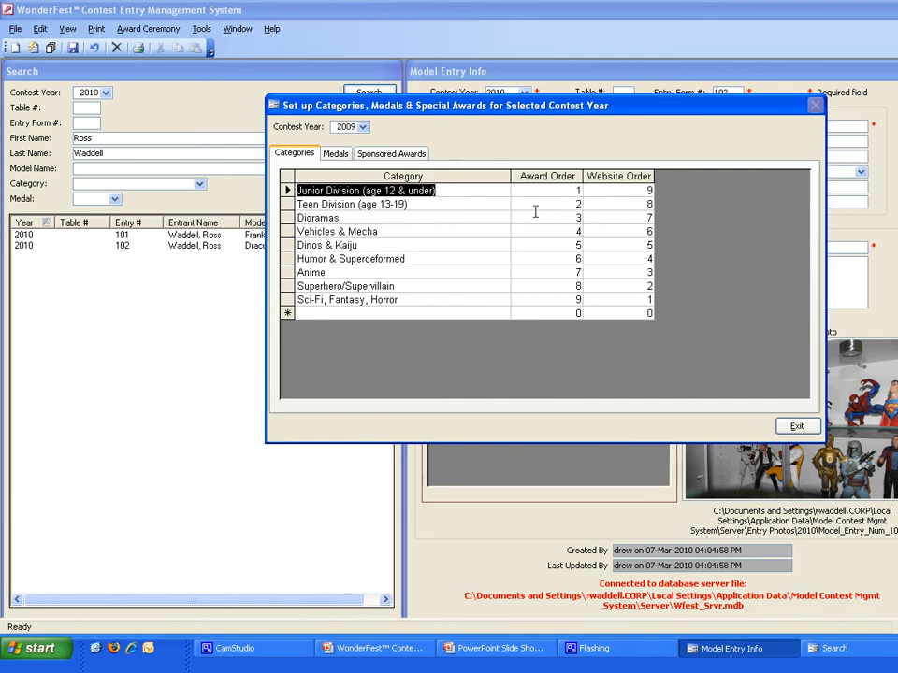
left_click(418, 154)
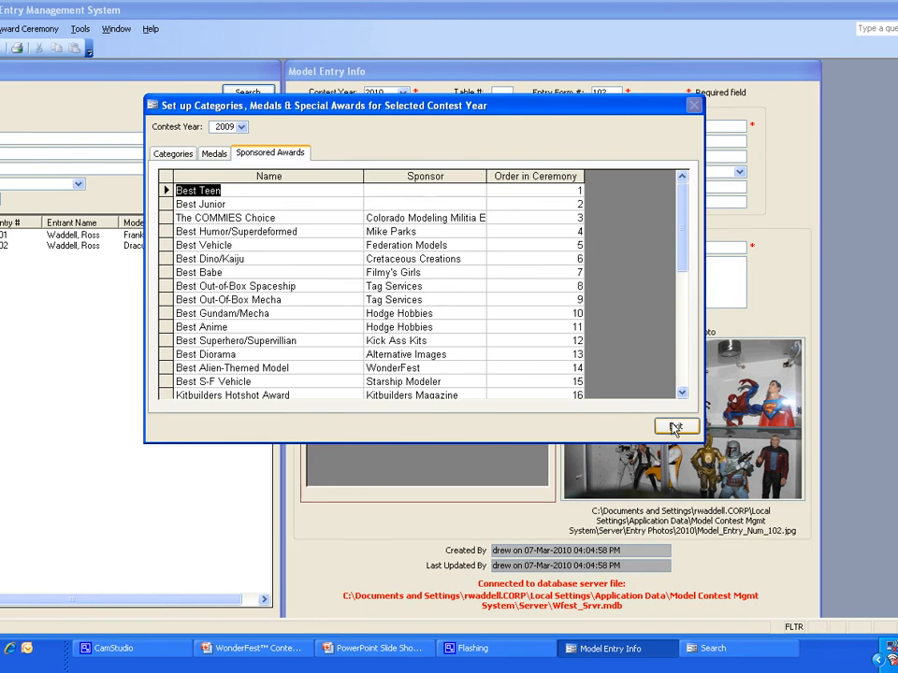
left_click(666, 430)
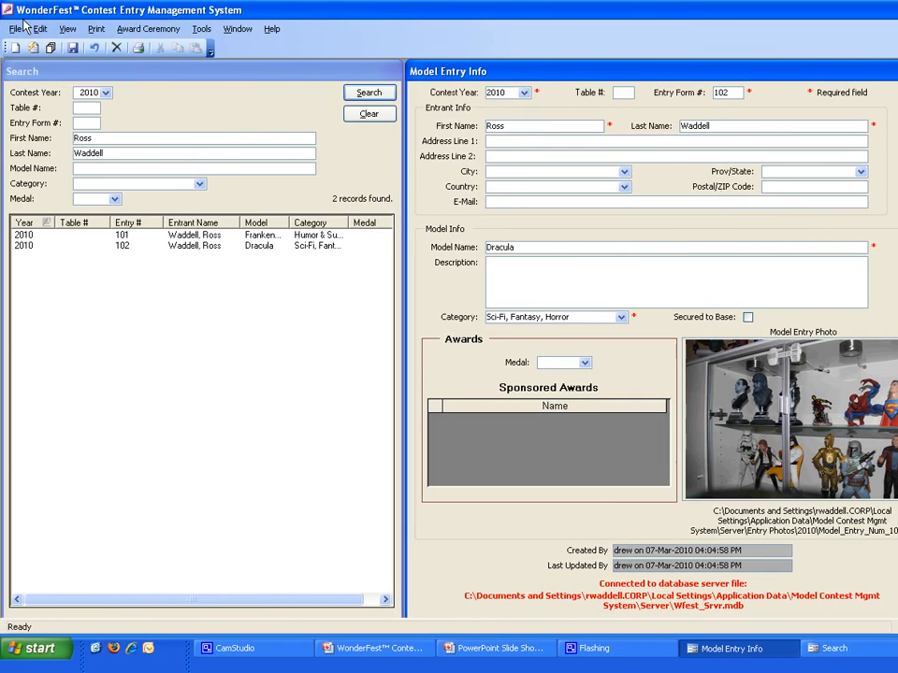
Step: Generate the award ceremony report for contest year 2009
left_click(130, 35)
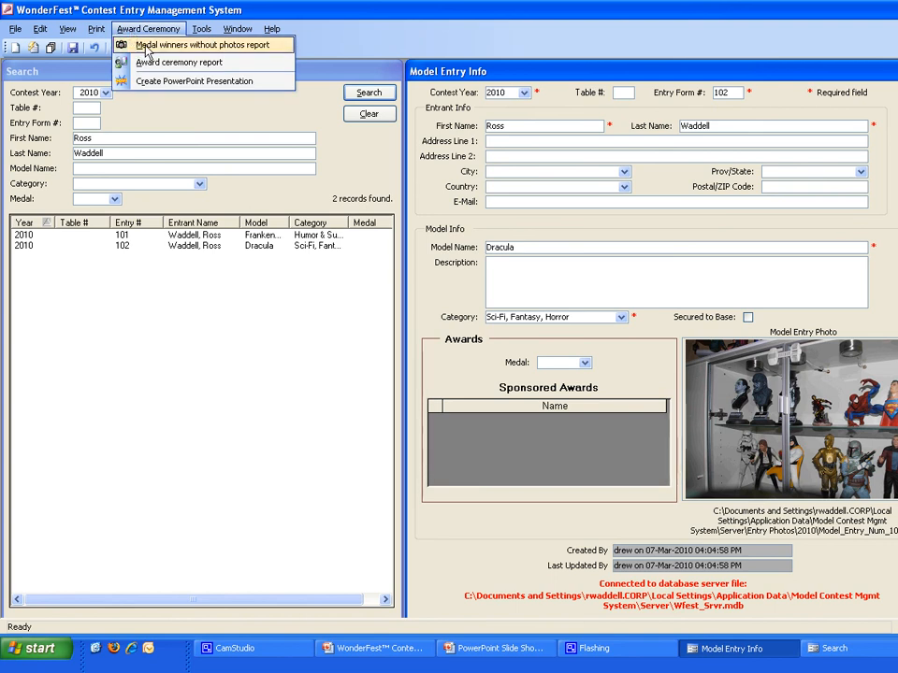
mouse_move(92, 38)
mouse_move(117, 26)
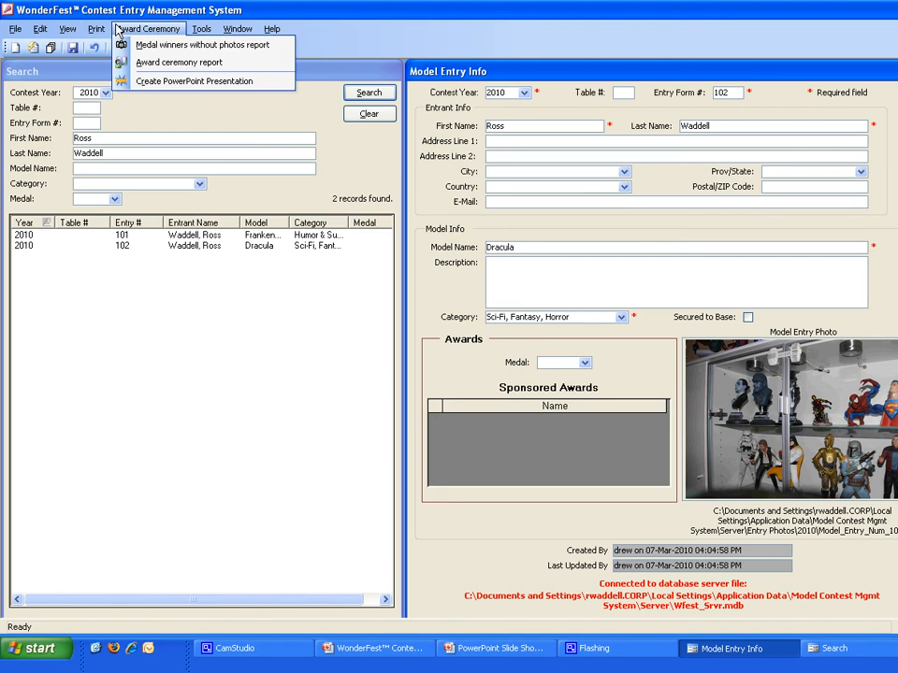
left_click(149, 63)
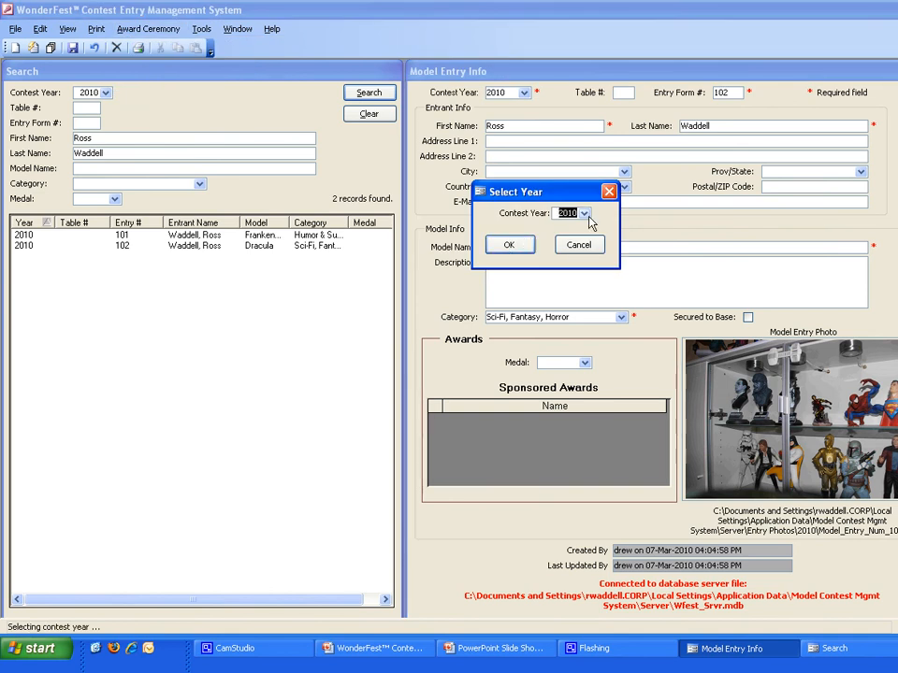
left_click(586, 215)
left_click(572, 235)
left_click(511, 245)
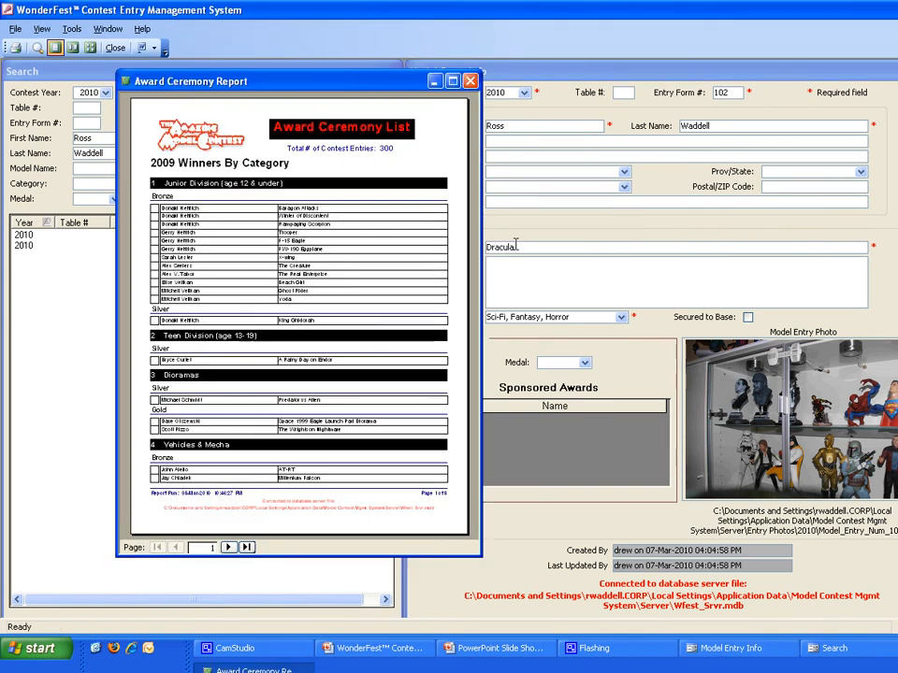
Step: Zoom in on the award ceremony report, enlarge its window and examine the winners by category on page 1
left_click(284, 200)
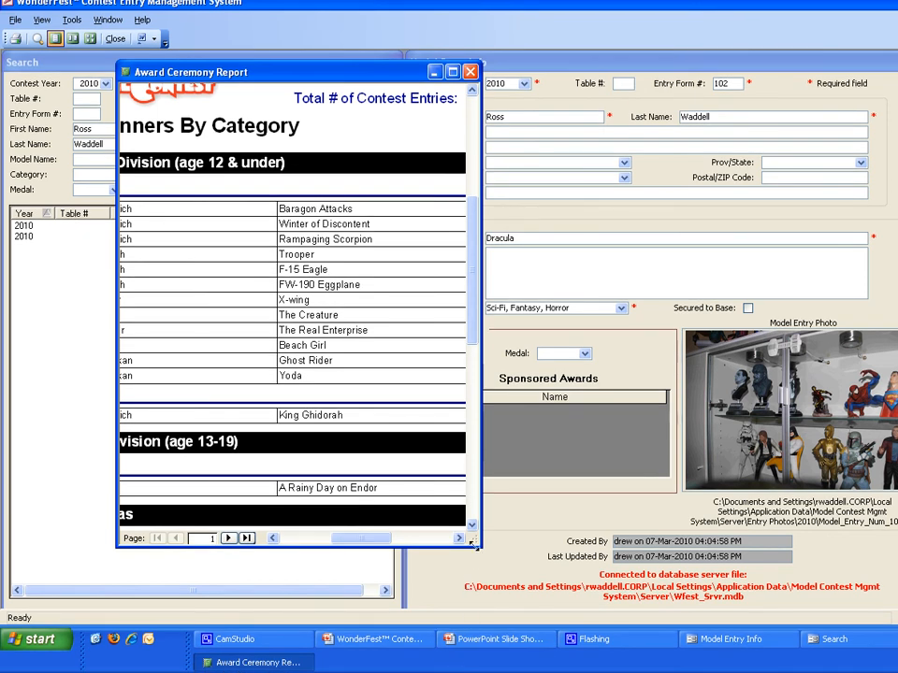
left_click_drag(479, 546, 733, 595)
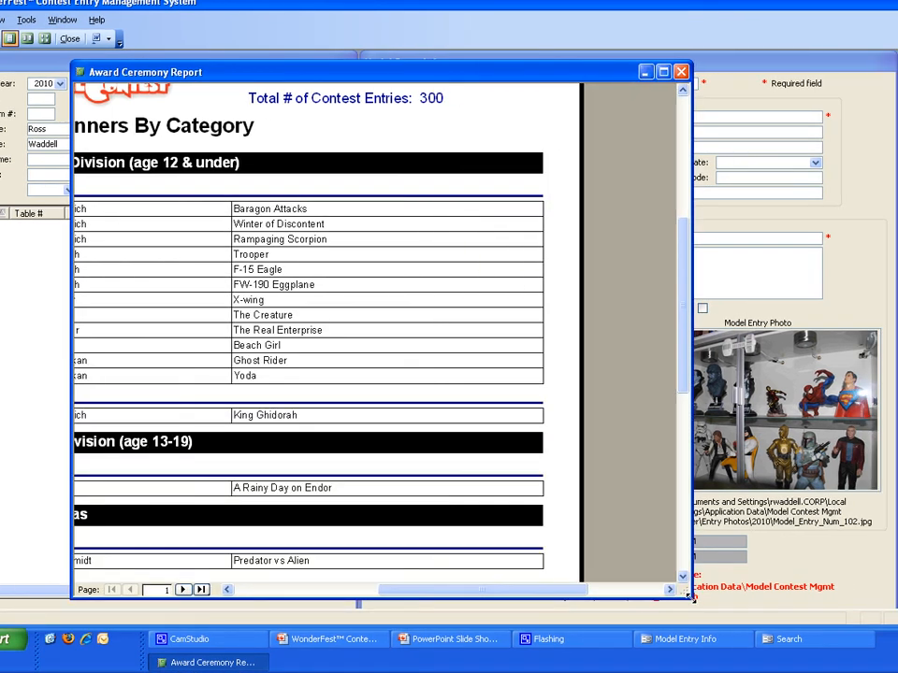
left_click_drag(456, 594, 407, 593)
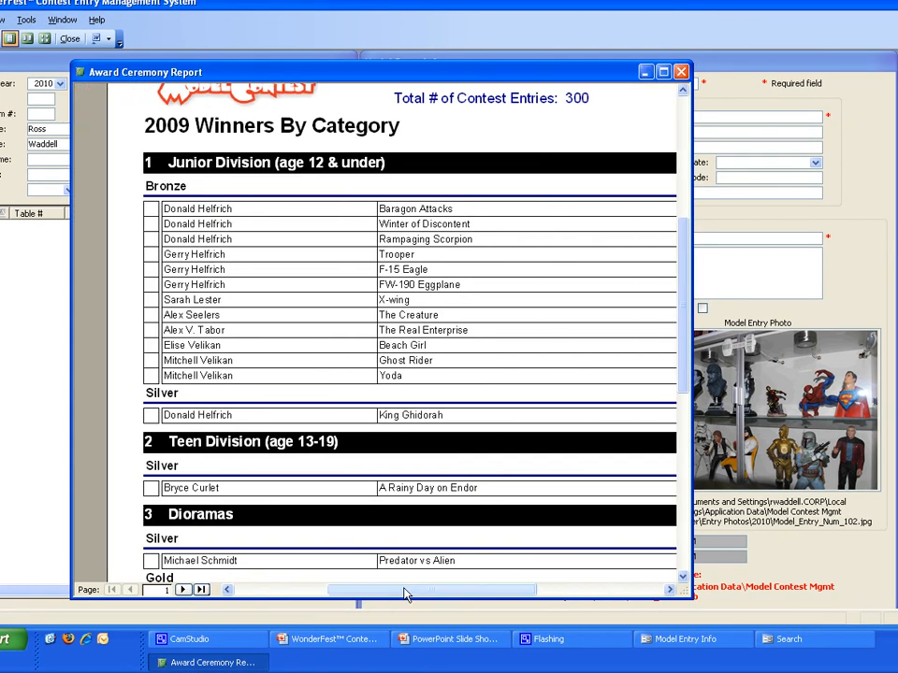
scroll(349, 161, "up", 2)
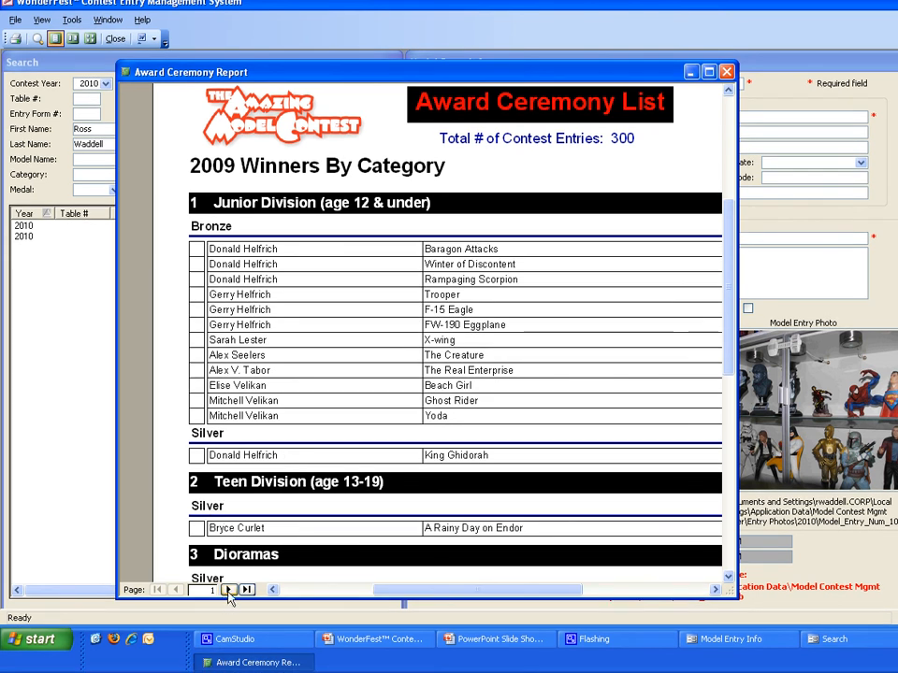
Step: Page through the medal winners of the remaining categories up to the Sponsored Awards on page 7
left_click(229, 598)
left_click(228, 590)
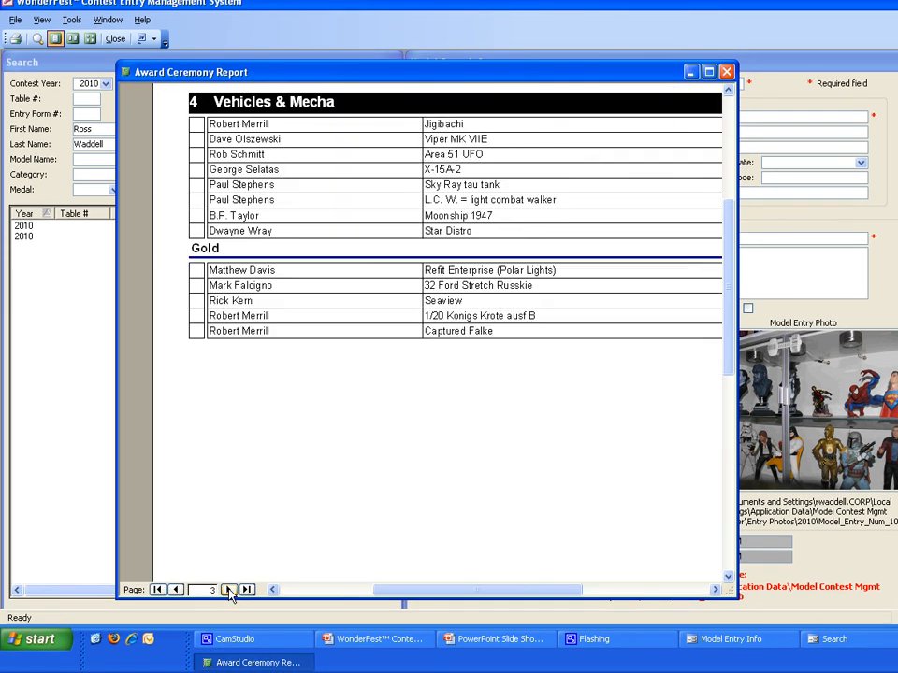
left_click(228, 590)
left_click(228, 590)
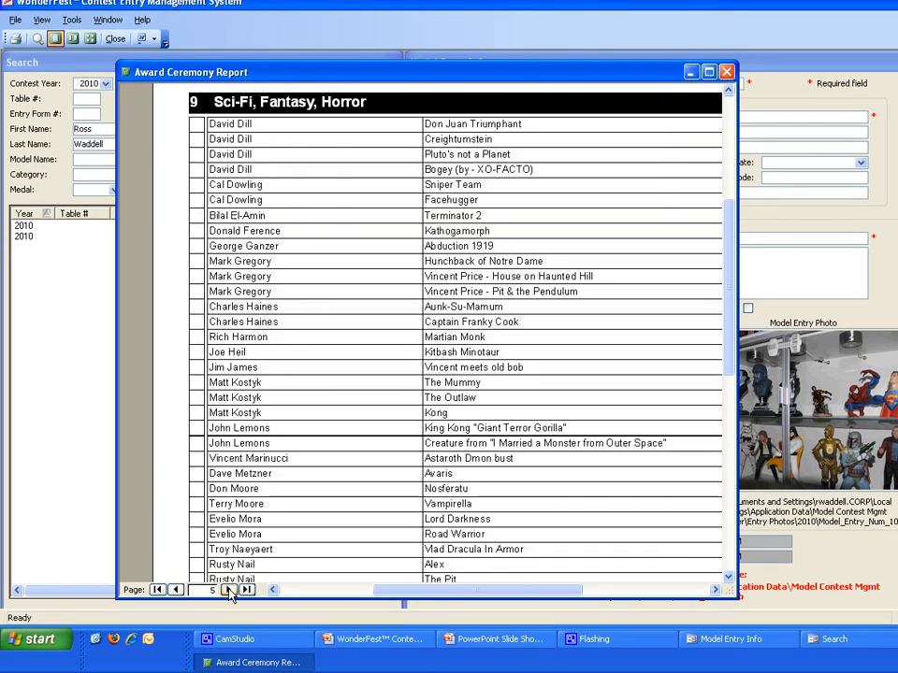
left_click(229, 590)
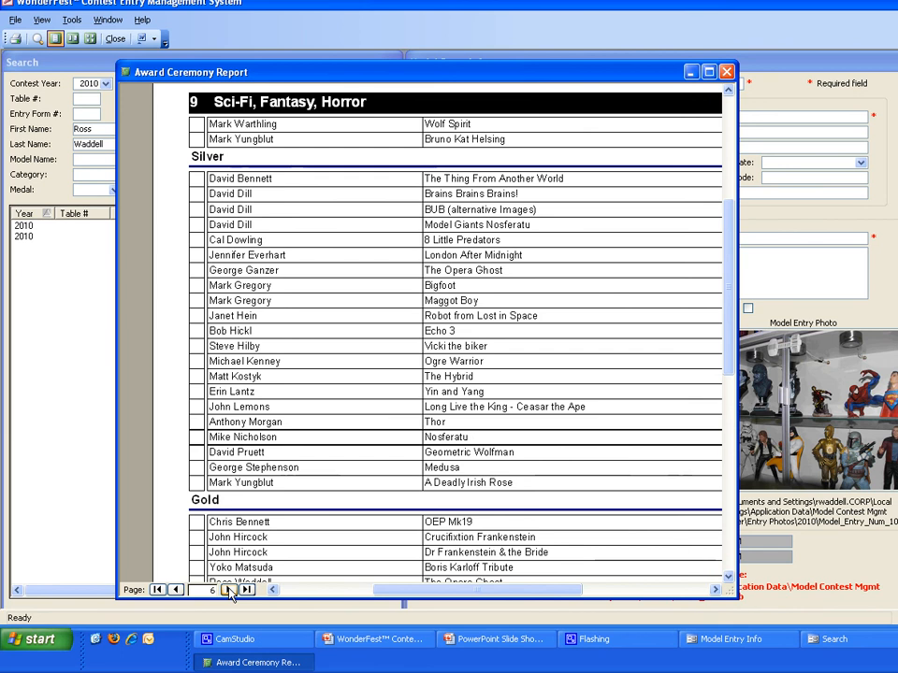
left_click(228, 590)
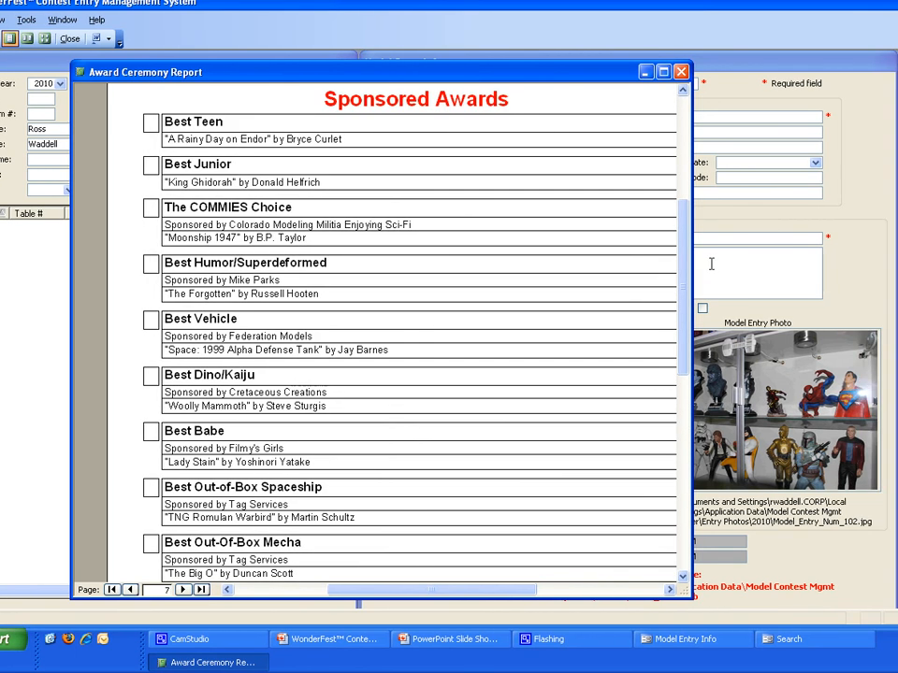
Step: Examine the sponsored awards and their winners on pages 7 and 8, and close the award ceremony report
left_click_drag(728, 243, 728, 236)
left_click_drag(652, 243, 653, 208)
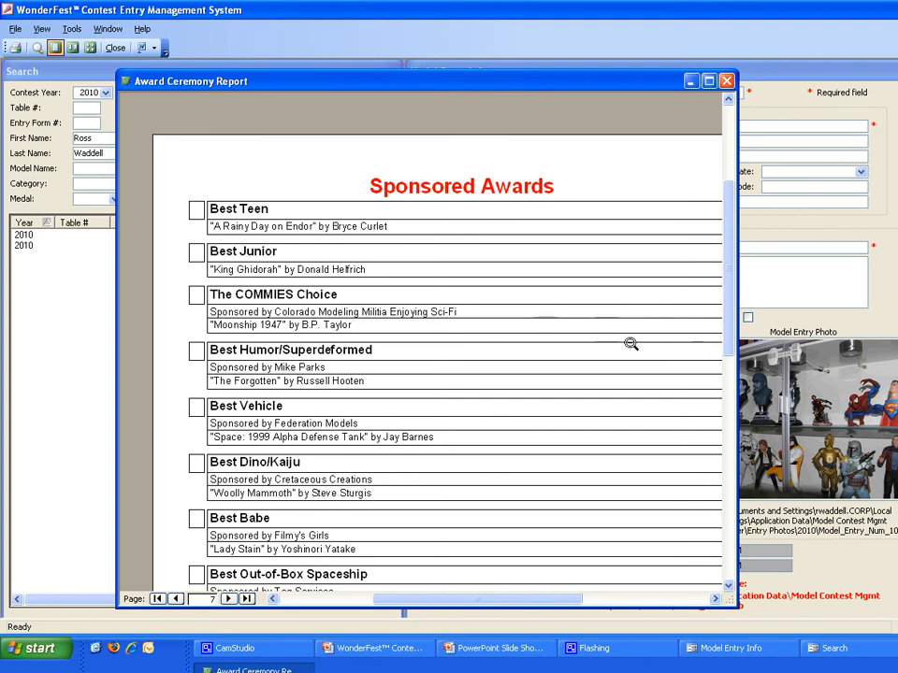
scroll(682, 352, "down", 5)
scroll(667, 356, "down", 5)
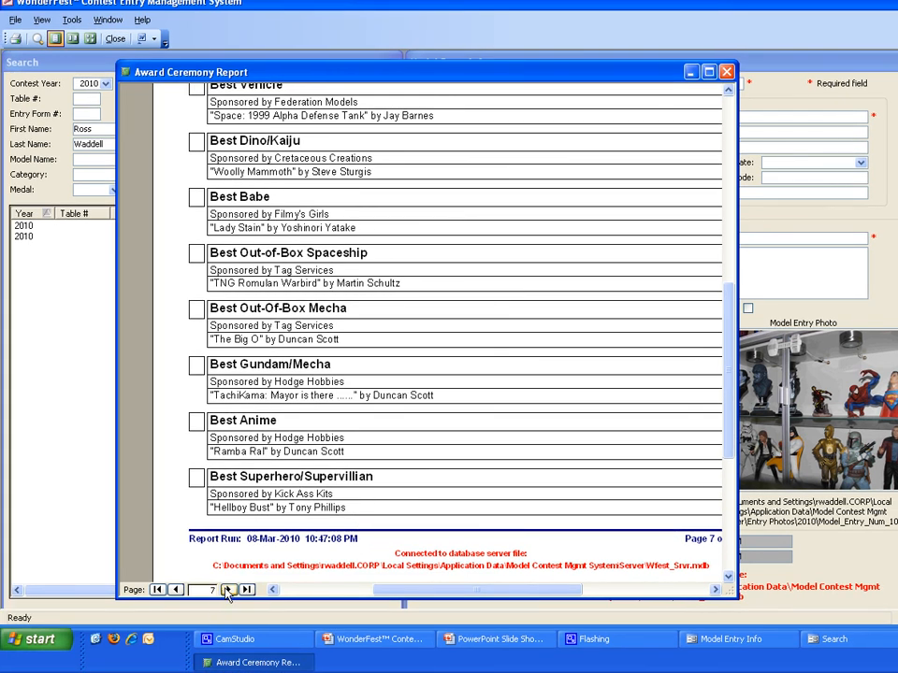
left_click(228, 589)
scroll(376, 405, "up", 5)
scroll(378, 405, "up", 3)
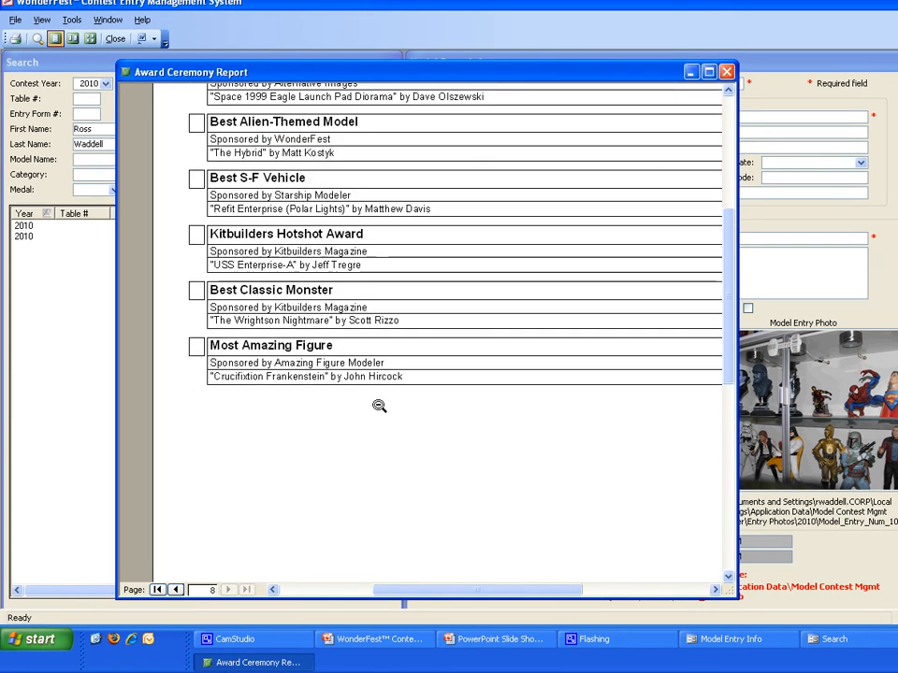
scroll(379, 405, "up", 1)
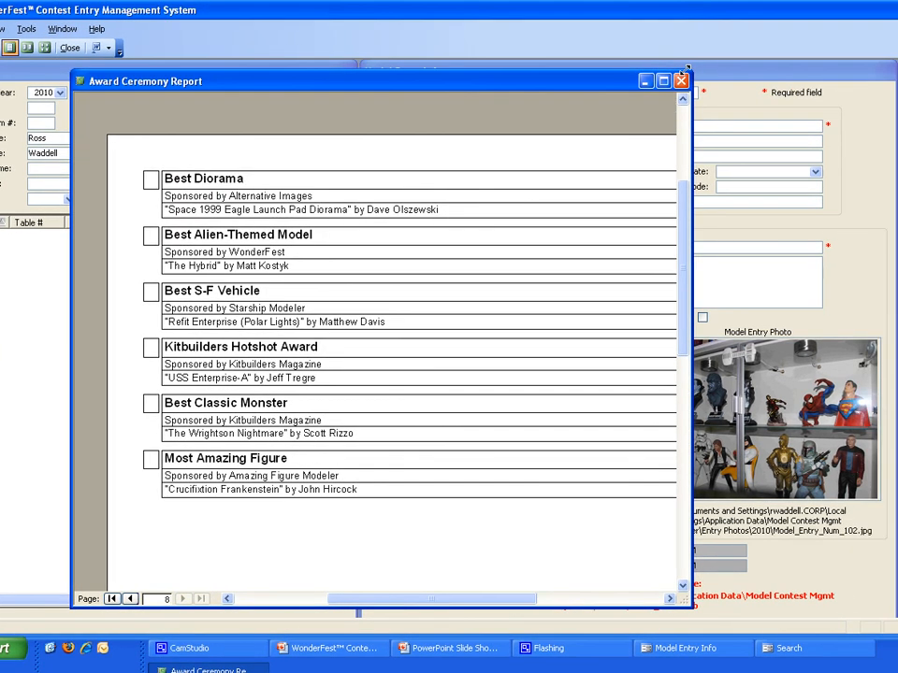
left_click(726, 71)
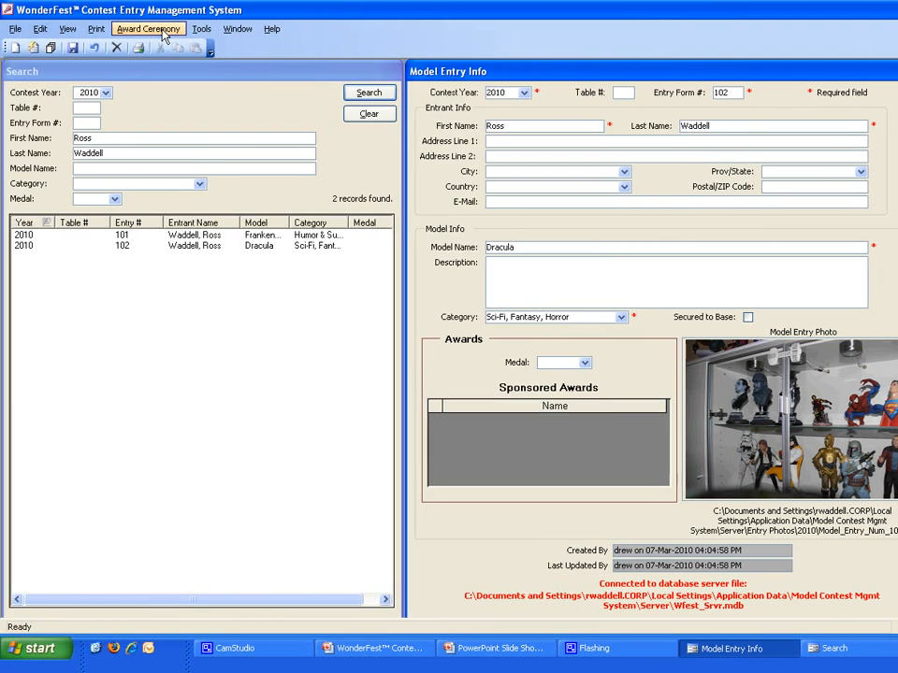
Step: Start creating the award ceremony PowerPoint presentation and open its 2010 medal settings for checking
left_click(164, 34)
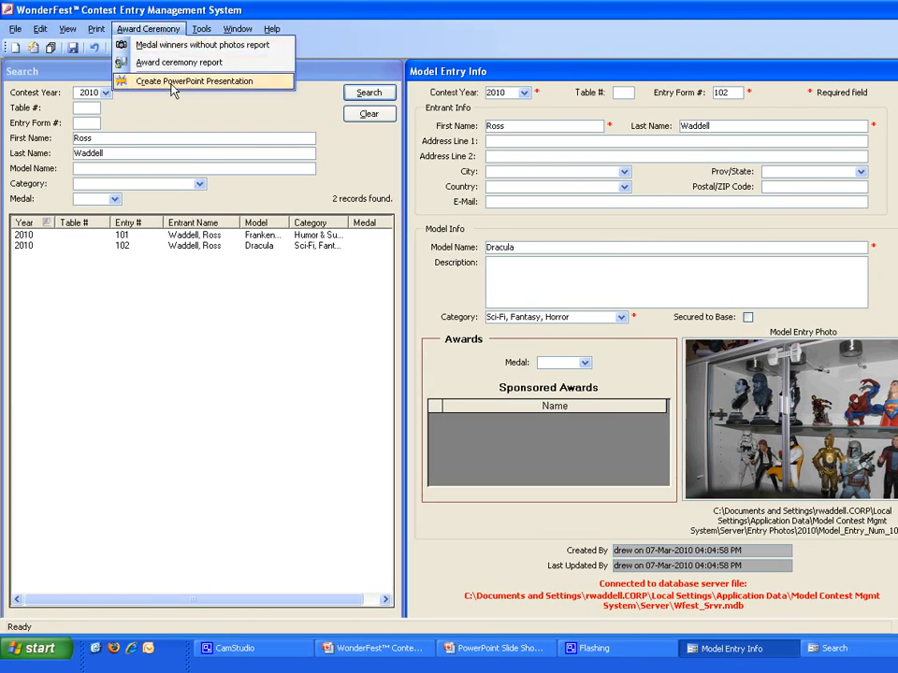
left_click(172, 80)
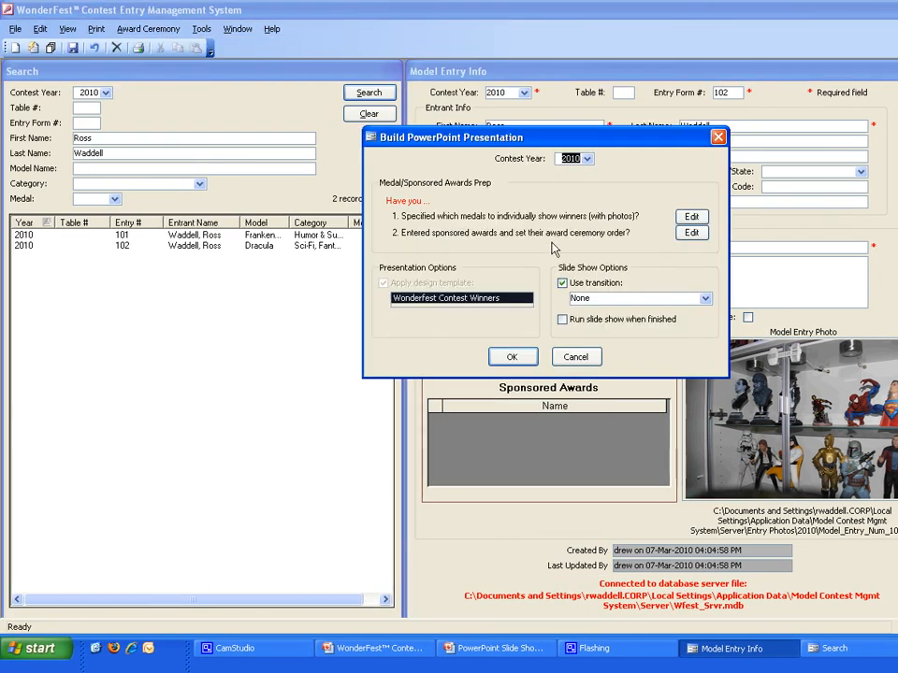
left_click(669, 218)
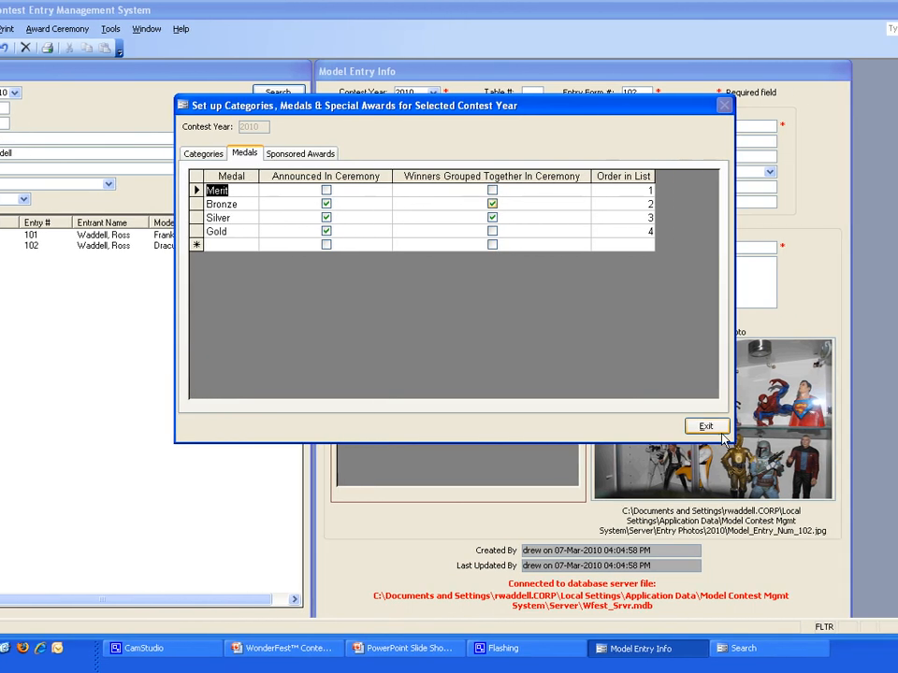
Step: Close the 2010 medal settings, set the presentation's contest year to 2009, and review that year's sponsored awards and their ceremony order
left_click(781, 426)
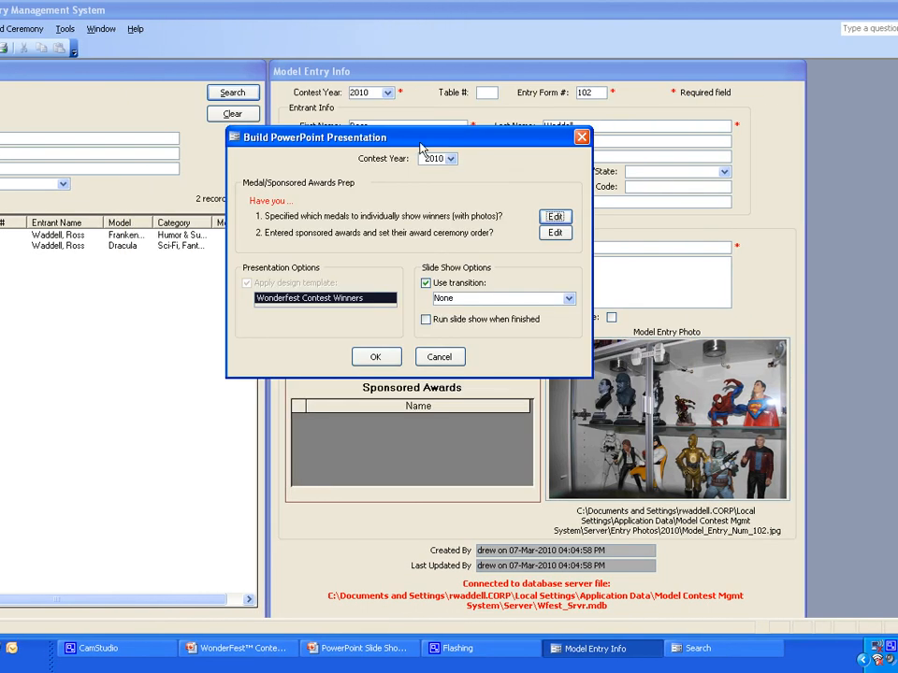
left_click(451, 158)
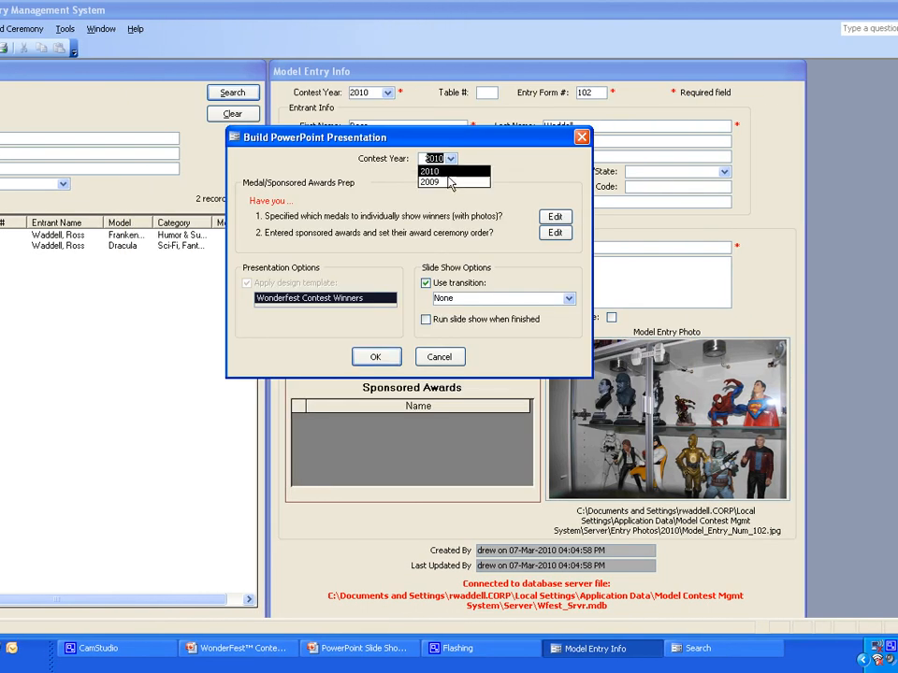
left_click(437, 179)
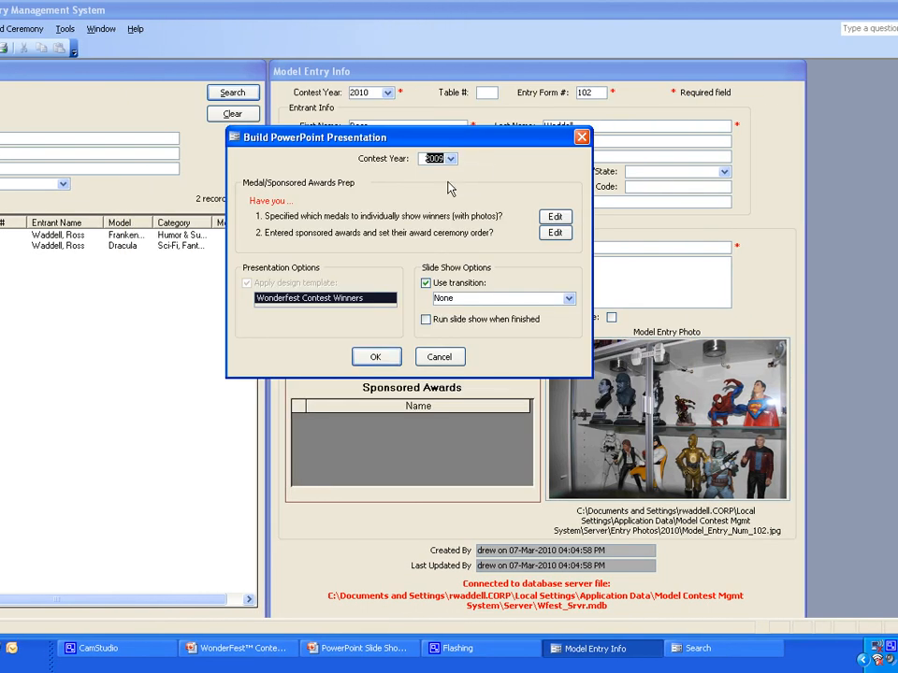
left_click(556, 233)
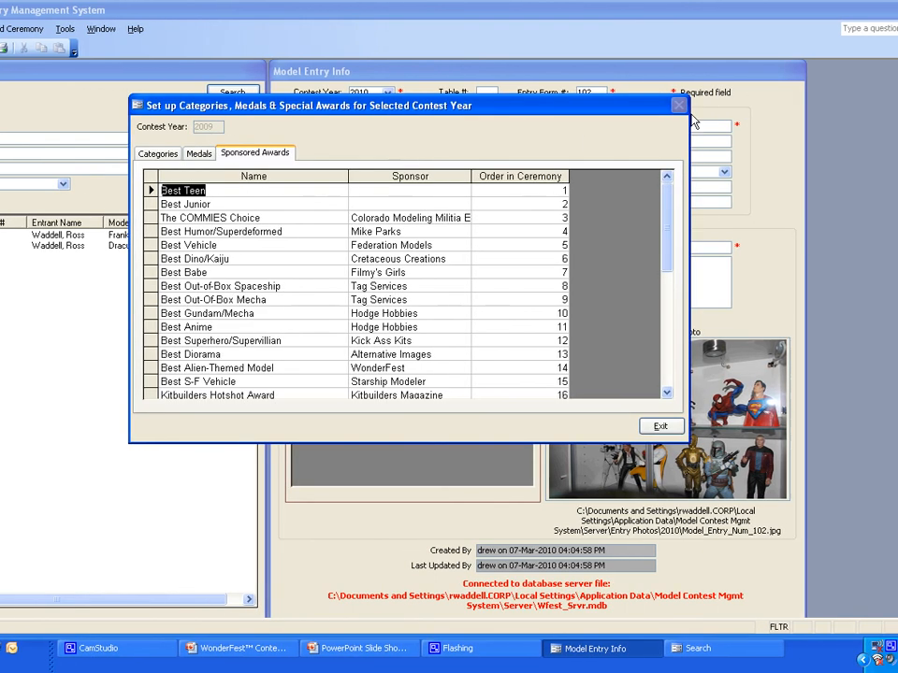
left_click(629, 427)
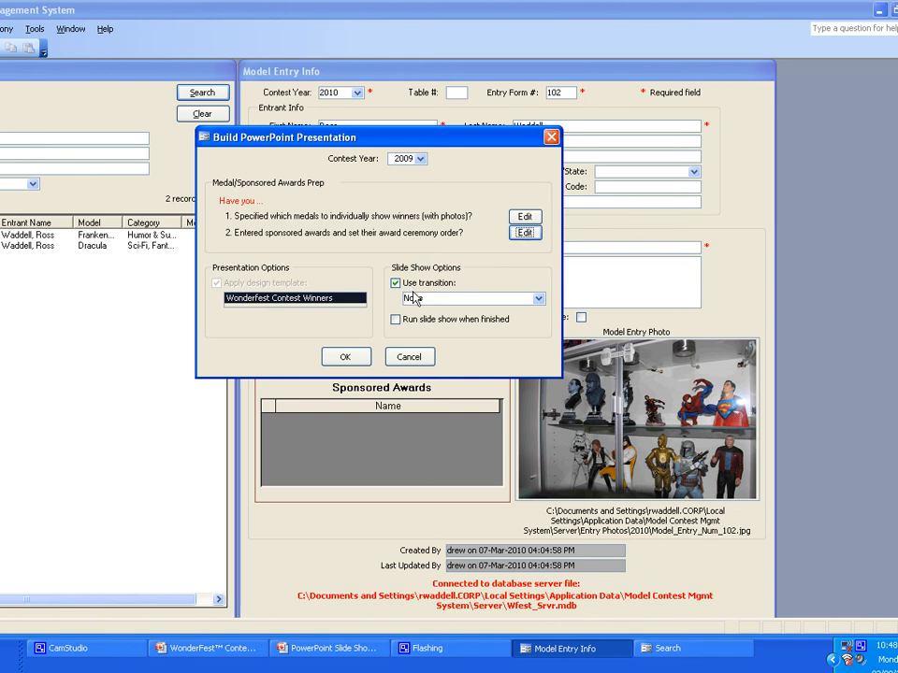
Step: Check the available slide transitions, keep None, and build the 2009 award ceremony presentation
left_click(537, 299)
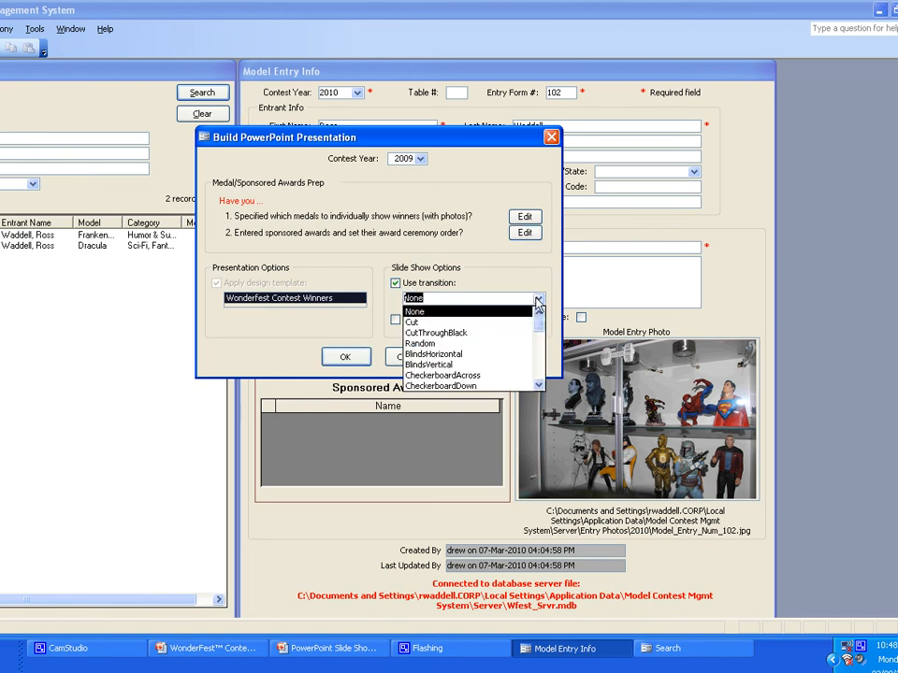
left_click(523, 281)
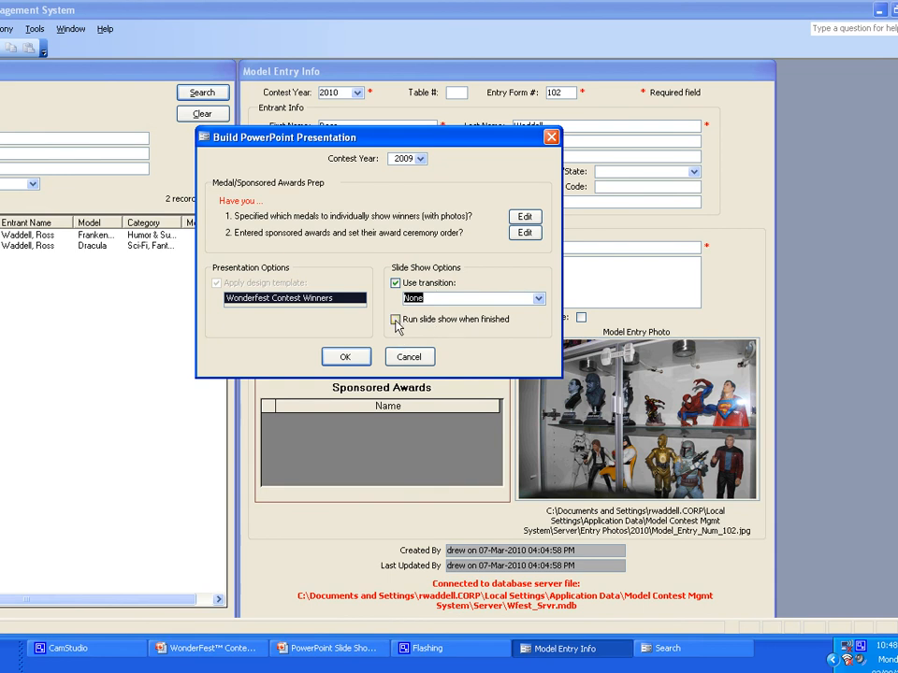
left_click(346, 358)
left_click(345, 360)
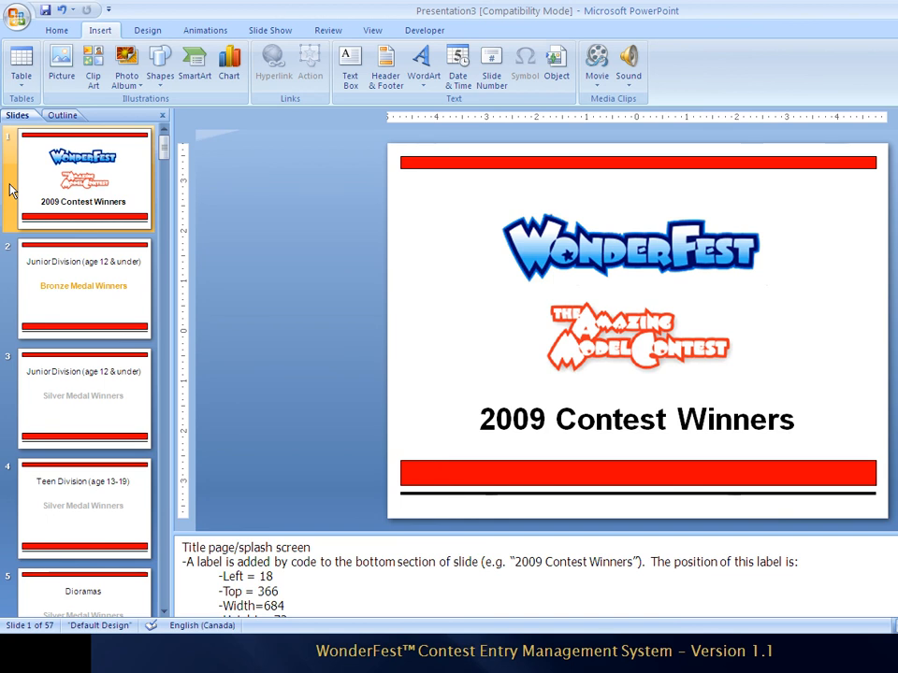
Step: Page through the generated presentation from the title slide to the Teen Division silver medal slide
key("Down")
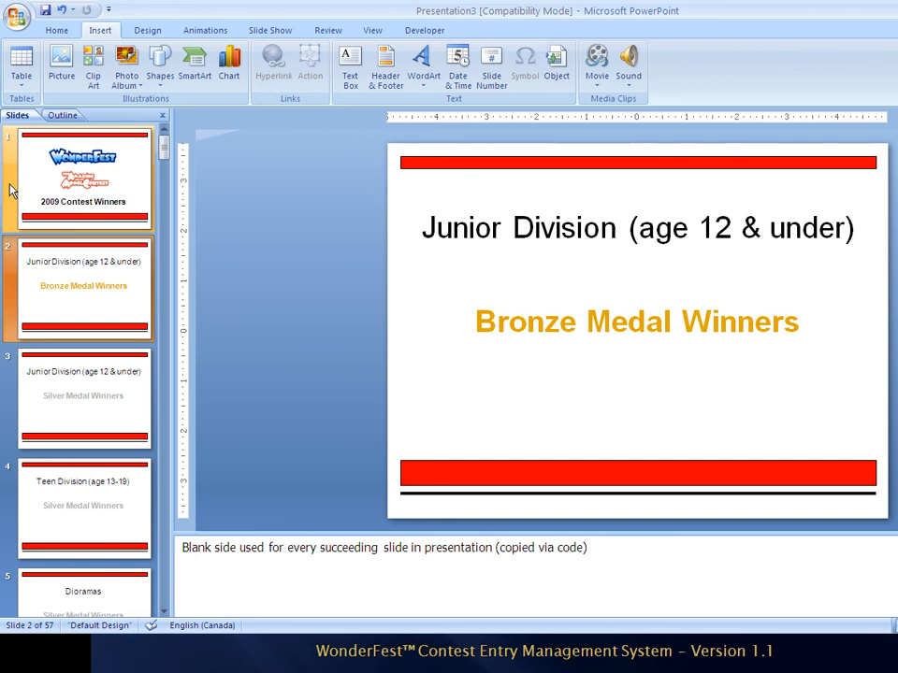
key("Down")
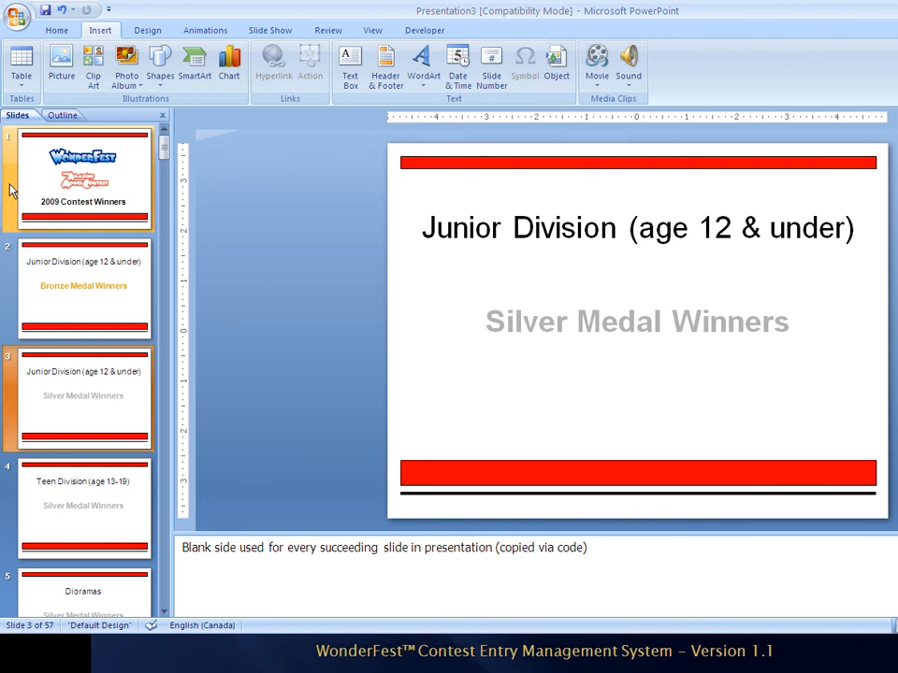
key("Down")
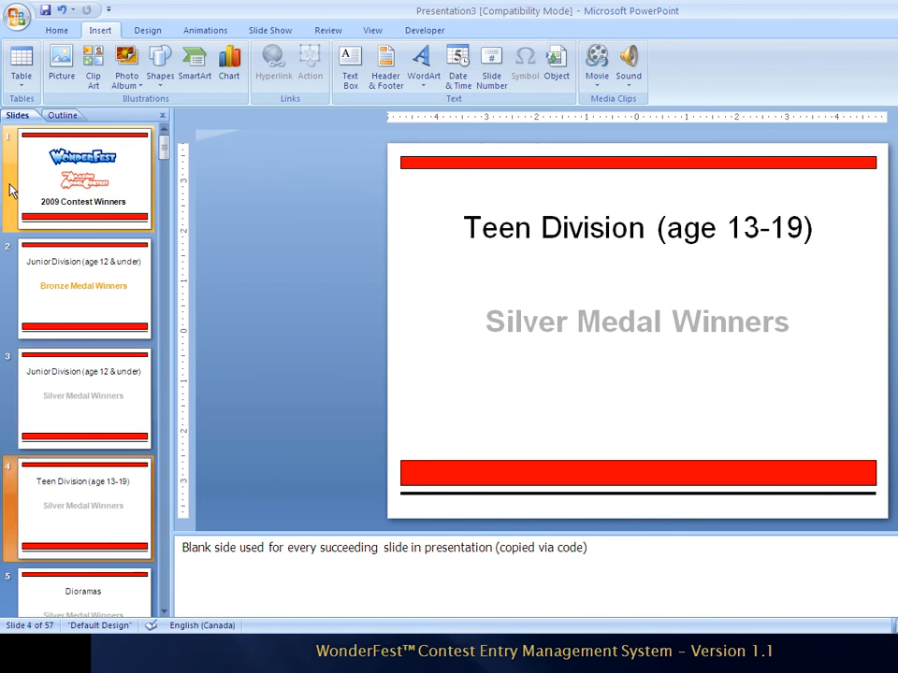